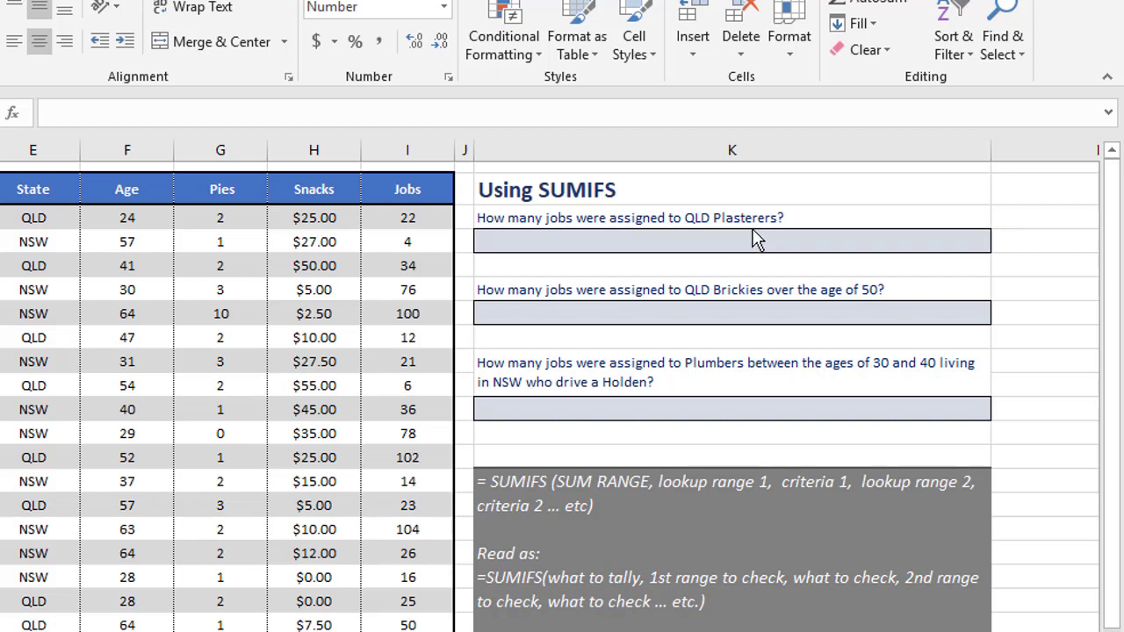
Start a SUMIFS in the Plasterers answer cell with Jobs I3:I21 as the sum range.
{"action": "left_click", "coordinate": [576, 240]}
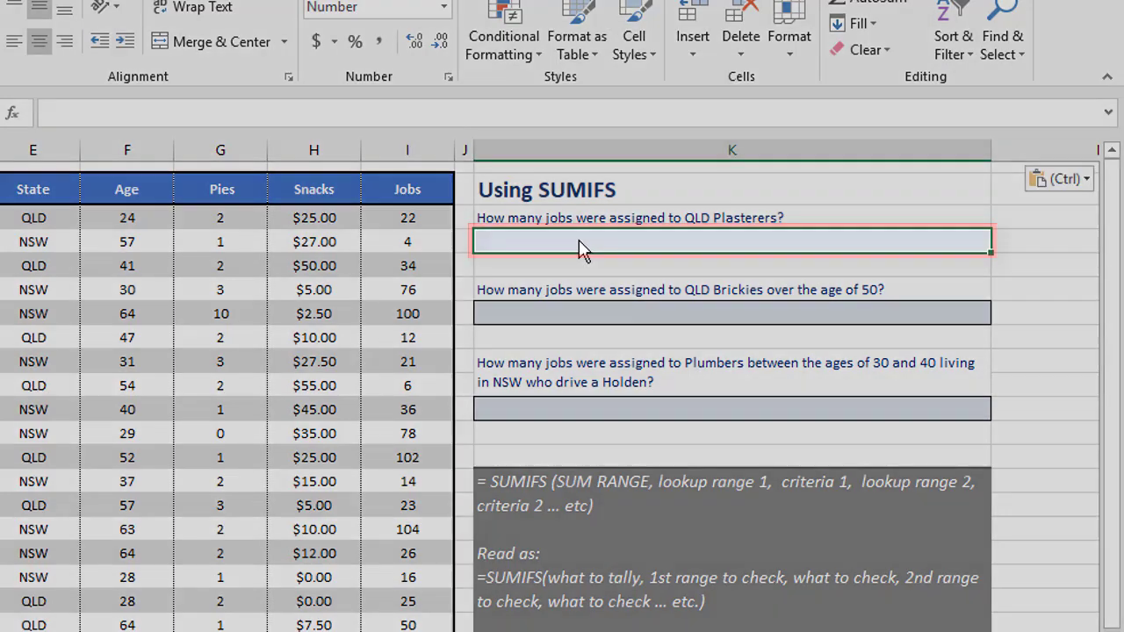
{"action": "type", "text": "=sumifs"}
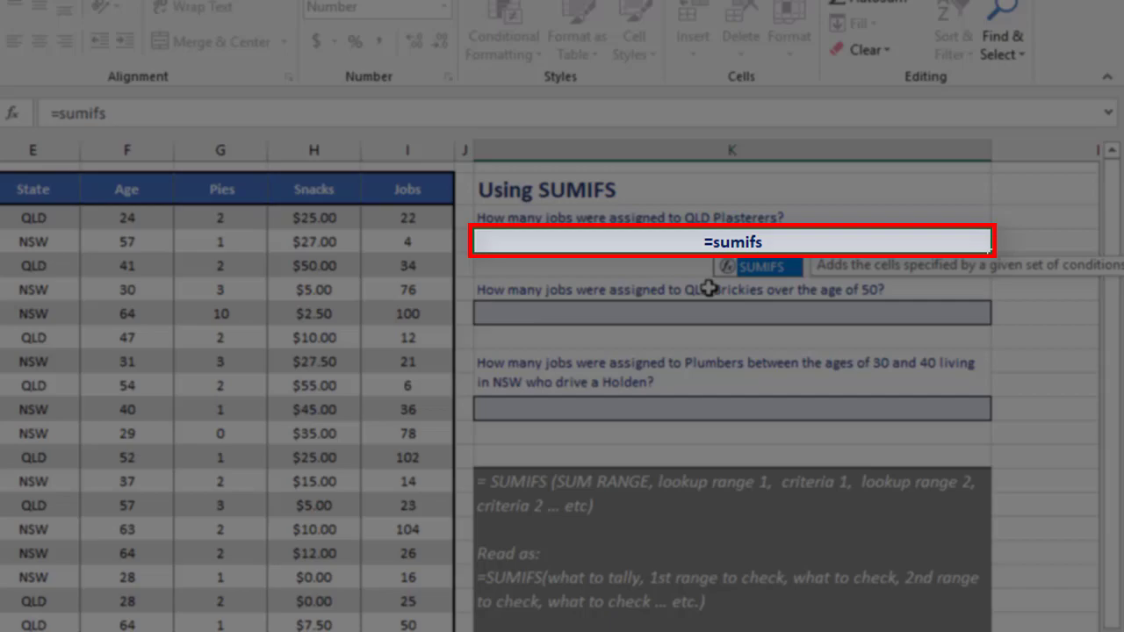
{"action": "type", "text": "("}
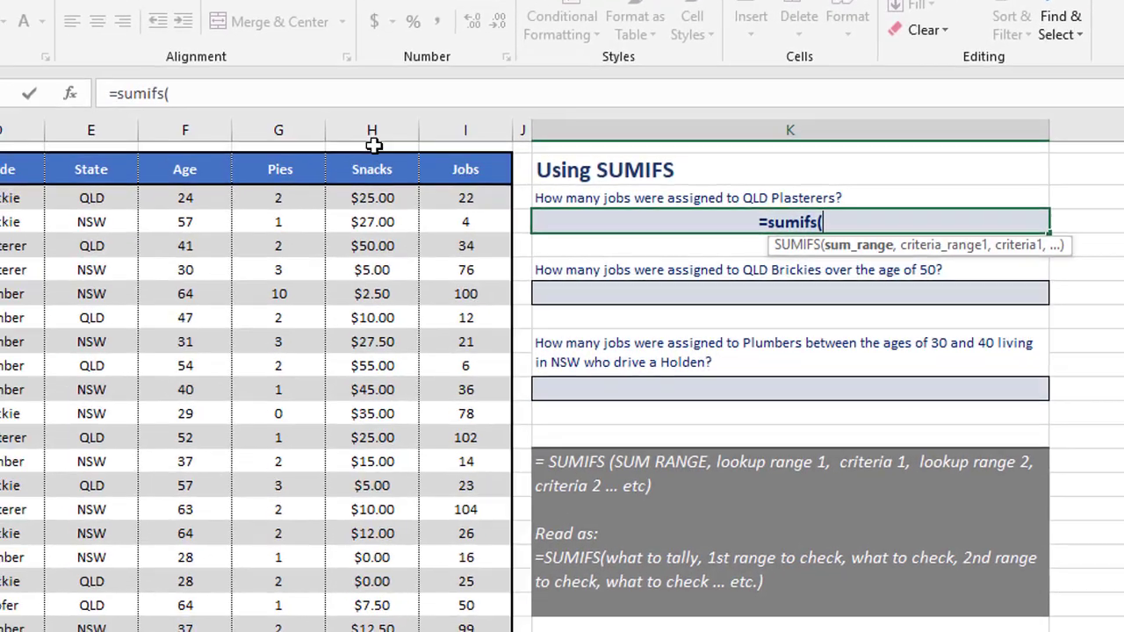
{"action": "left_click", "coordinate": [71, 93]}
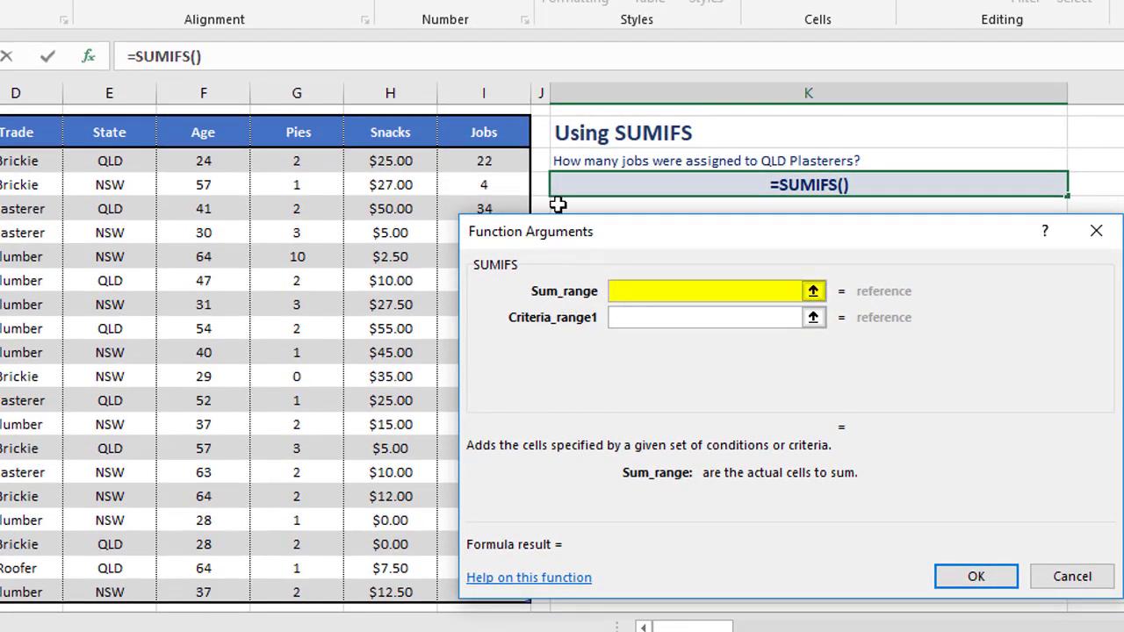
{"action": "left_click_drag", "start_coordinate": [504, 163], "coordinate": [484, 593]}
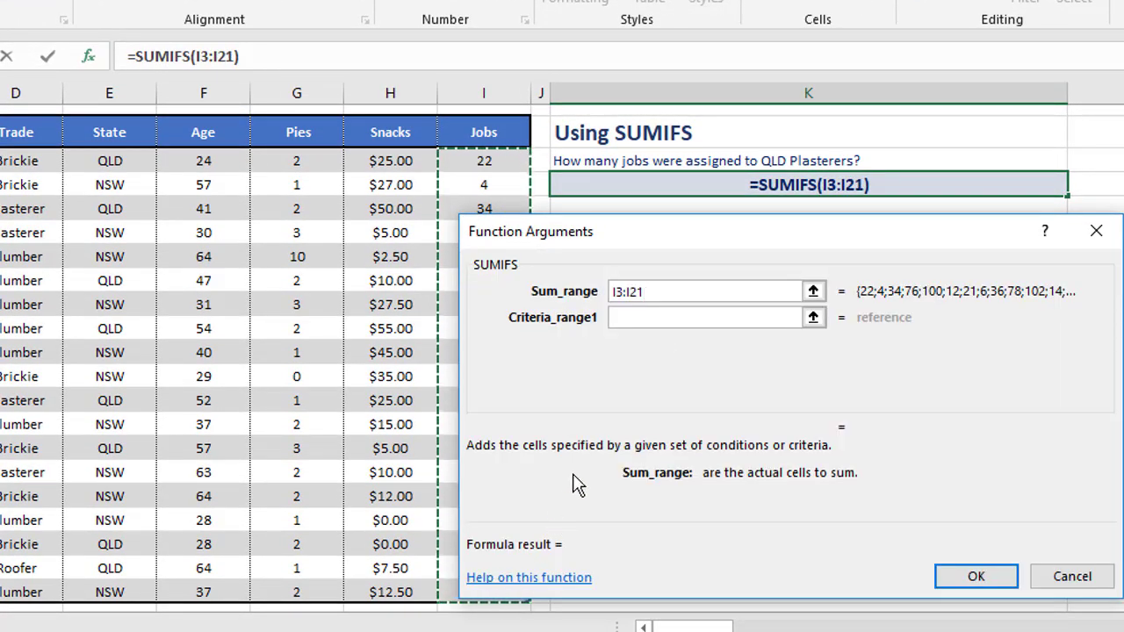
Add criteria E3:E21 = "QLD" and D3:D21 = "Plasterer", finishing the formula to return 136.
{"action": "left_click", "coordinate": [662, 318]}
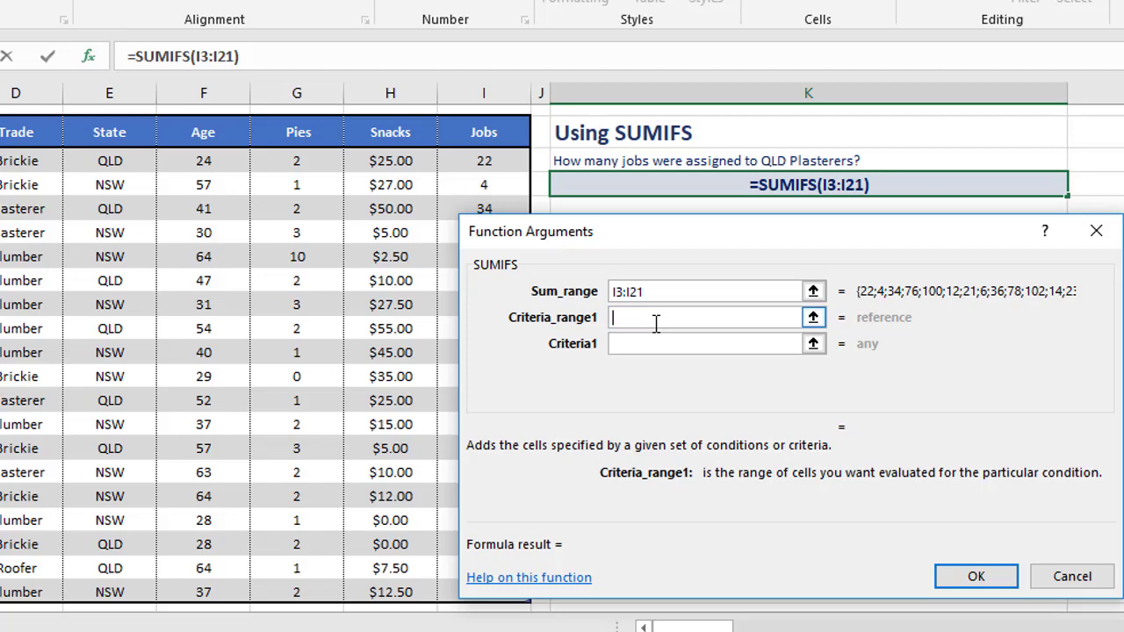
{"action": "left_click_drag", "start_coordinate": [128, 159], "coordinate": [121, 593]}
{"action": "left_click", "coordinate": [654, 343]}
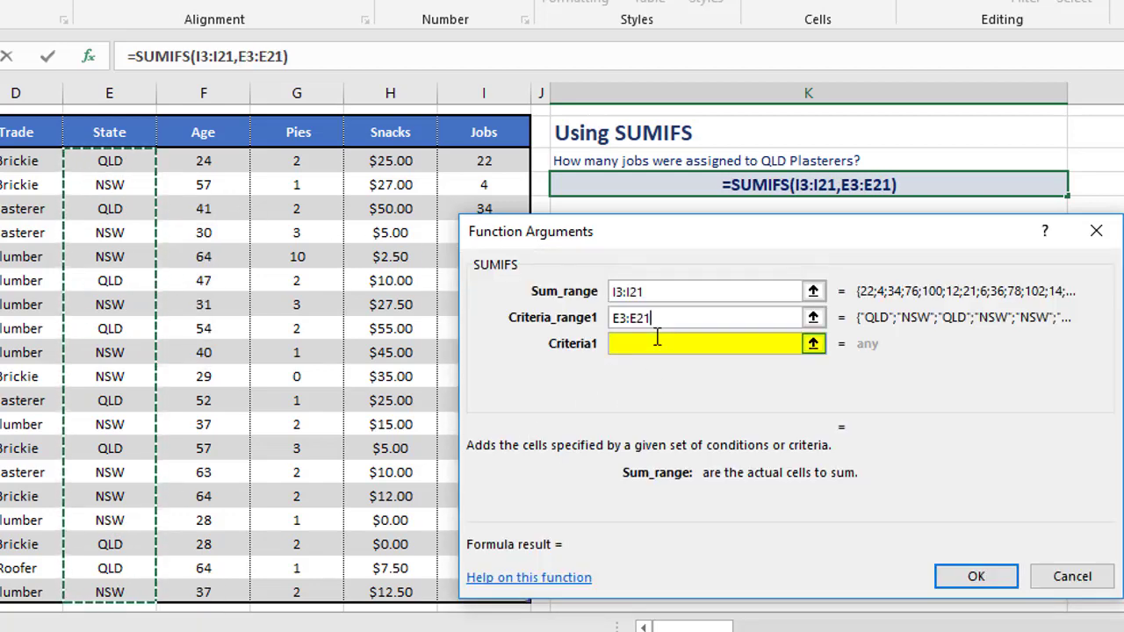
{"action": "type", "text": "QLD"}
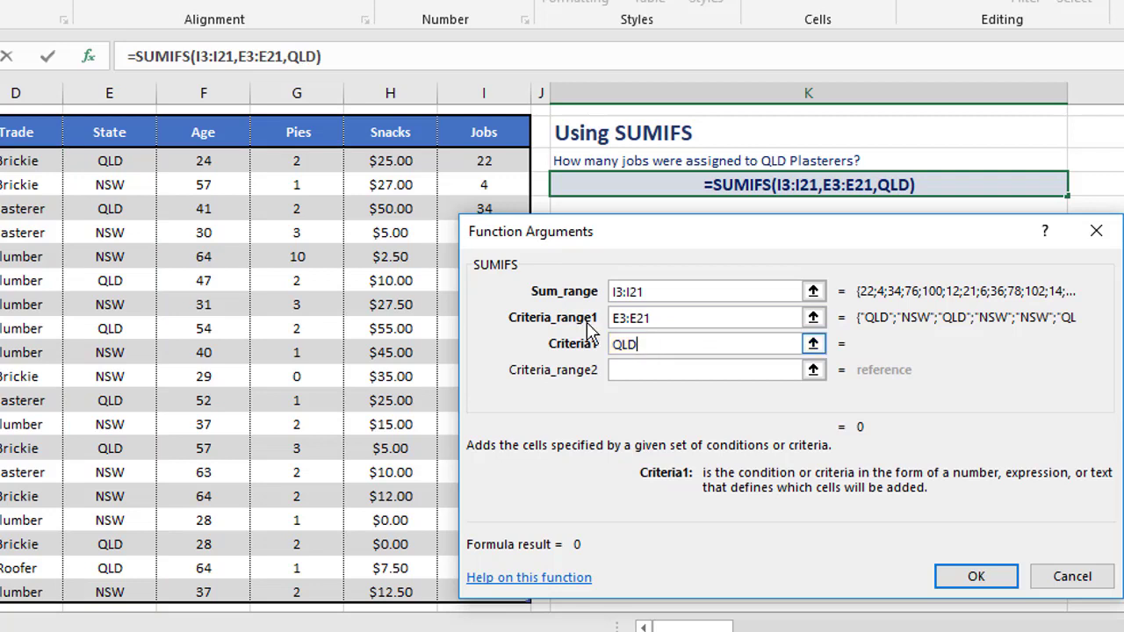
{"action": "left_click", "coordinate": [680, 369]}
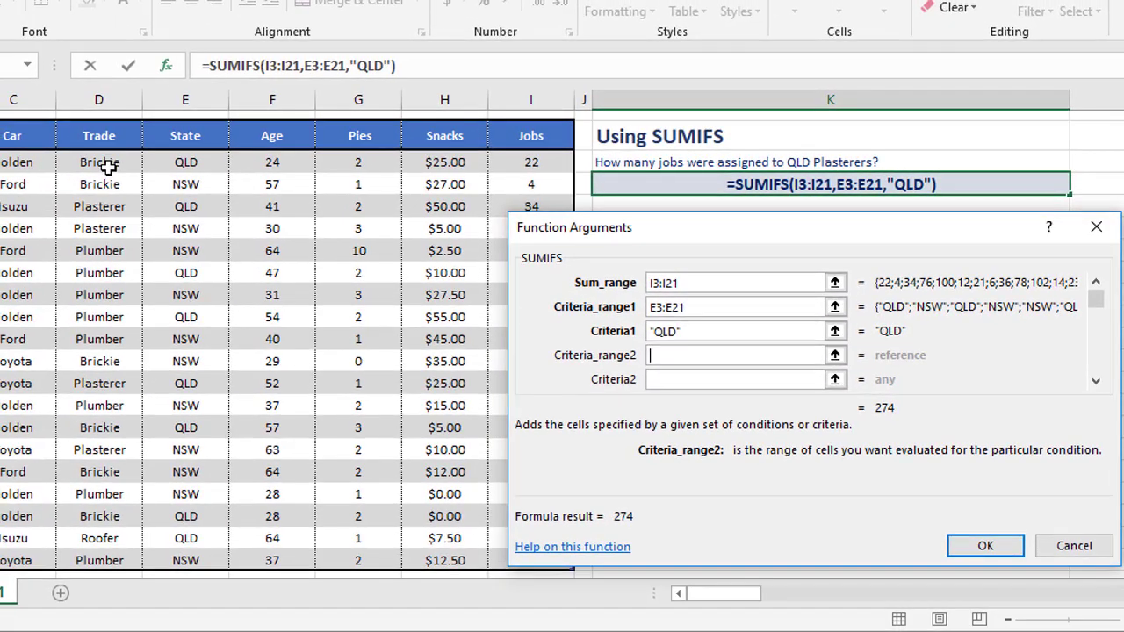
{"action": "left_click_drag", "start_coordinate": [110, 163], "coordinate": [108, 560]}
{"action": "key", "text": "Tab"}
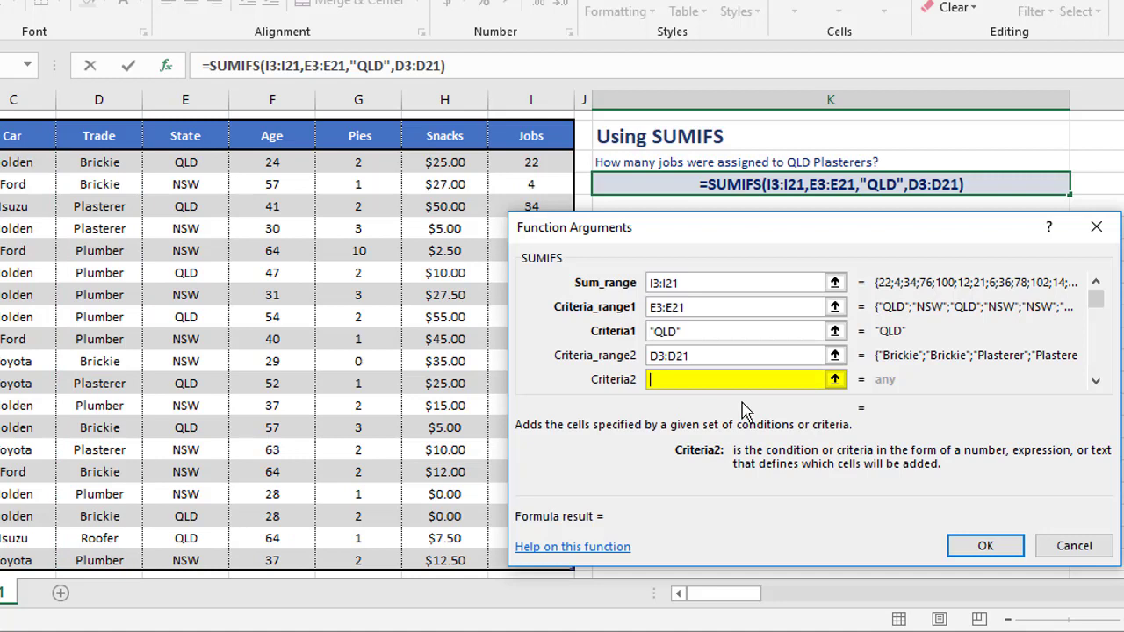
{"action": "type", "text": "Plasterer"}
{"action": "key", "text": "Tab"}
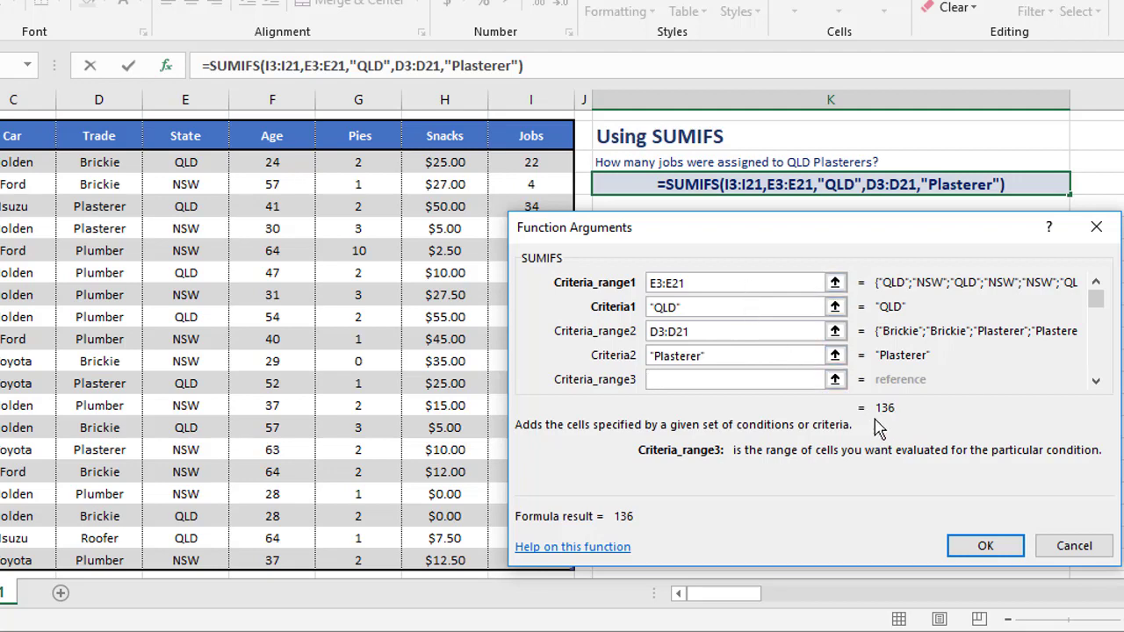
{"action": "left_click", "coordinate": [987, 545]}
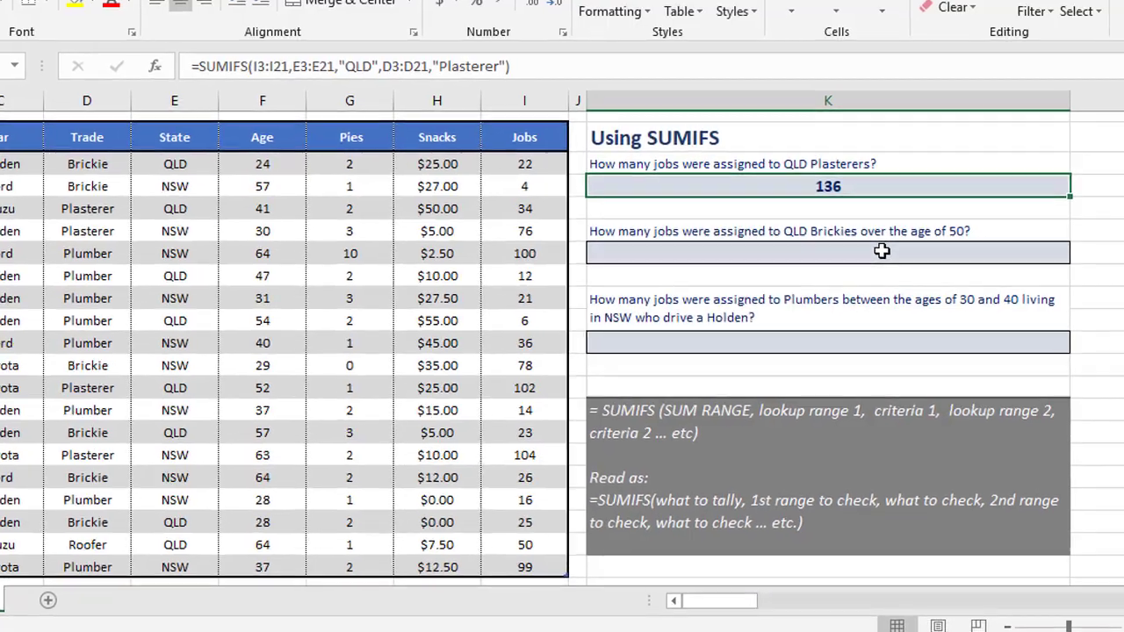
Begin a SUMIFS in the Brickies answer cell summing I3:I21 where E3:E21 is "QLD".
{"action": "left_click", "coordinate": [904, 251]}
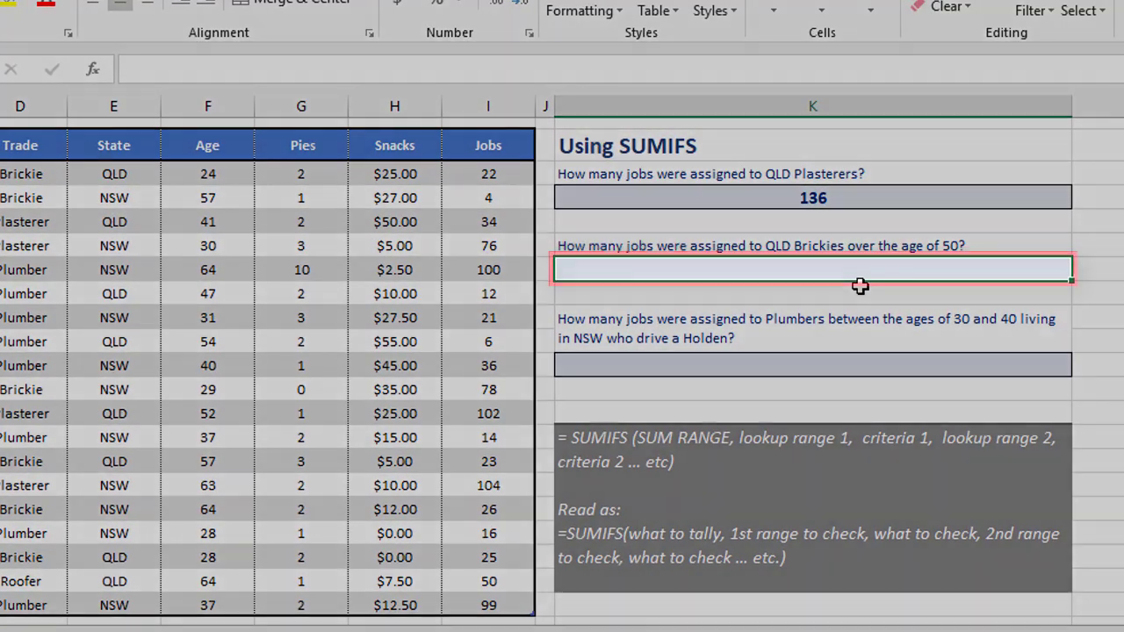
{"action": "type", "text": "=sumifs"}
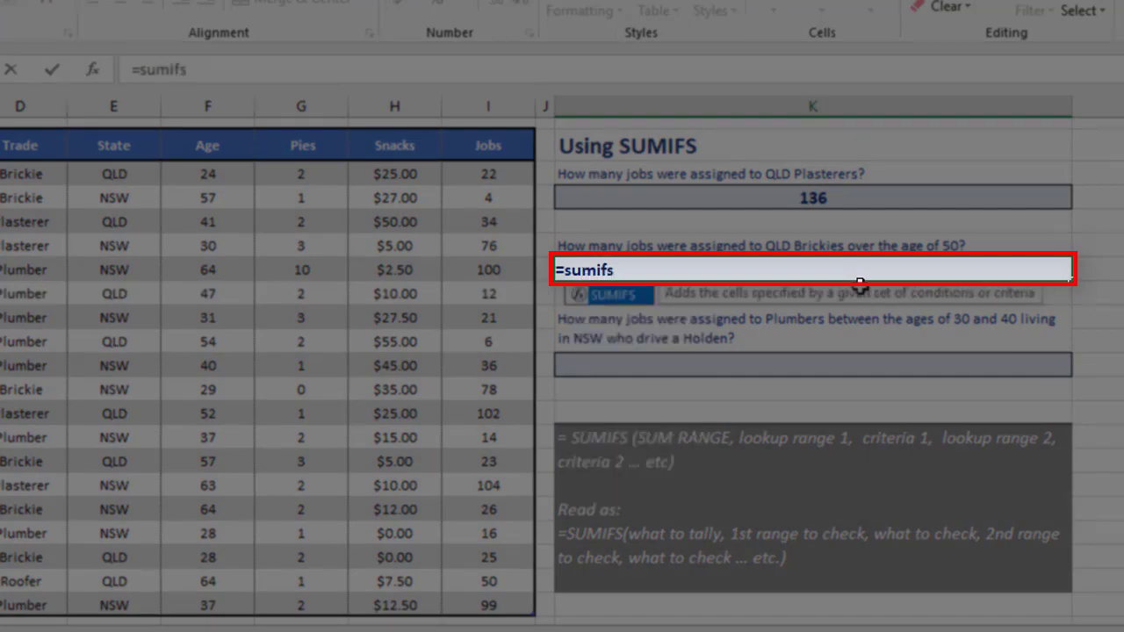
{"action": "type", "text": "("}
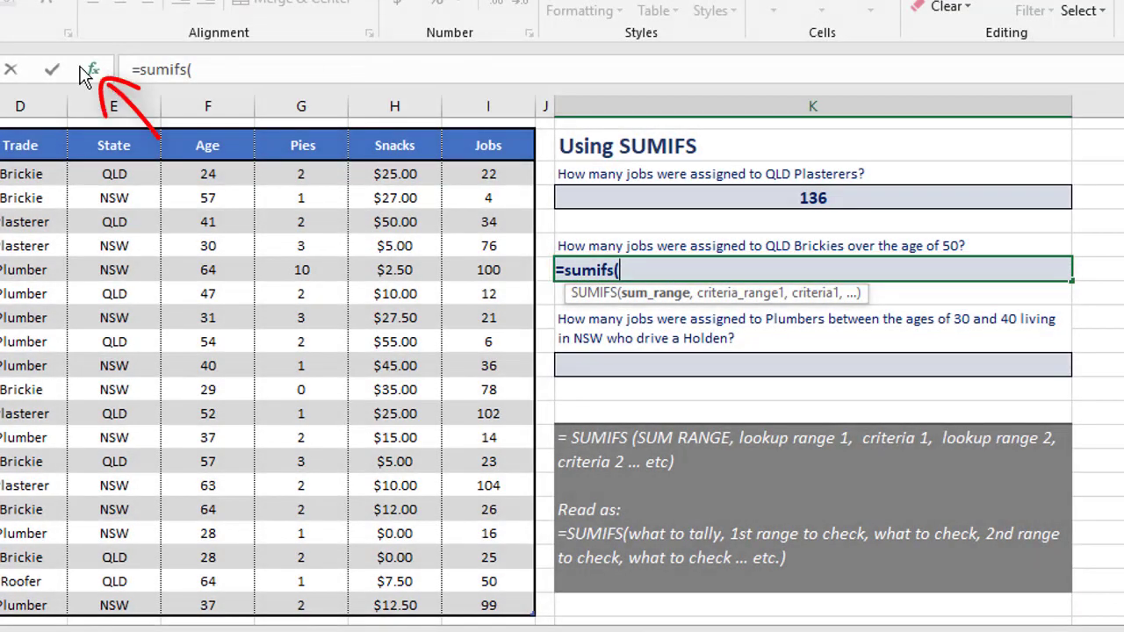
{"action": "left_click", "coordinate": [85, 73]}
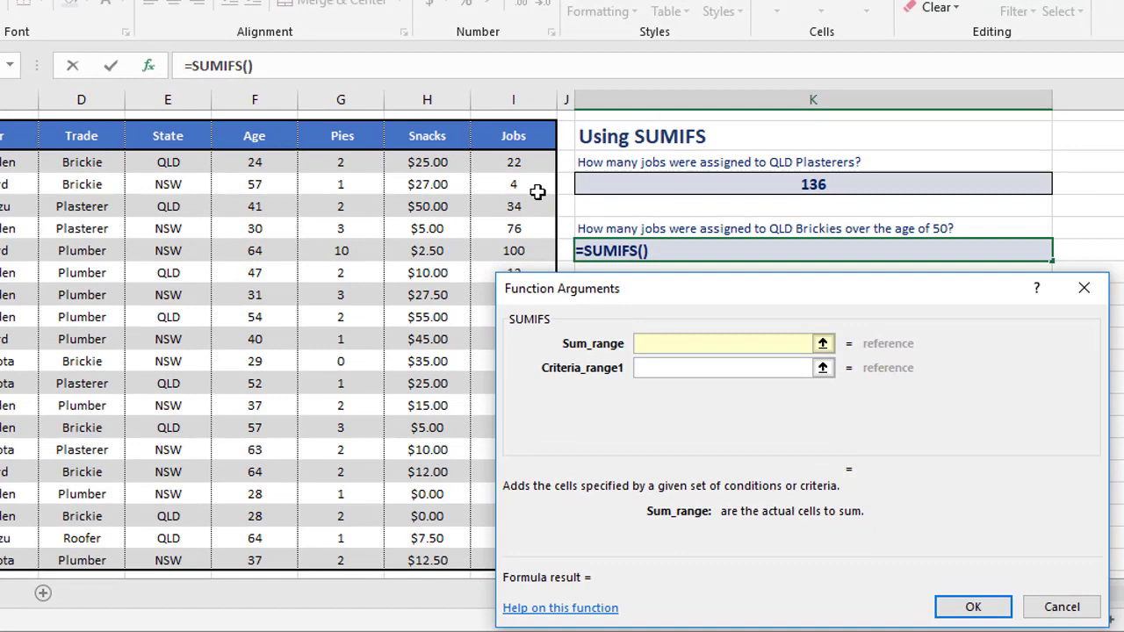
{"action": "left_click_drag", "start_coordinate": [524, 166], "coordinate": [531, 553]}
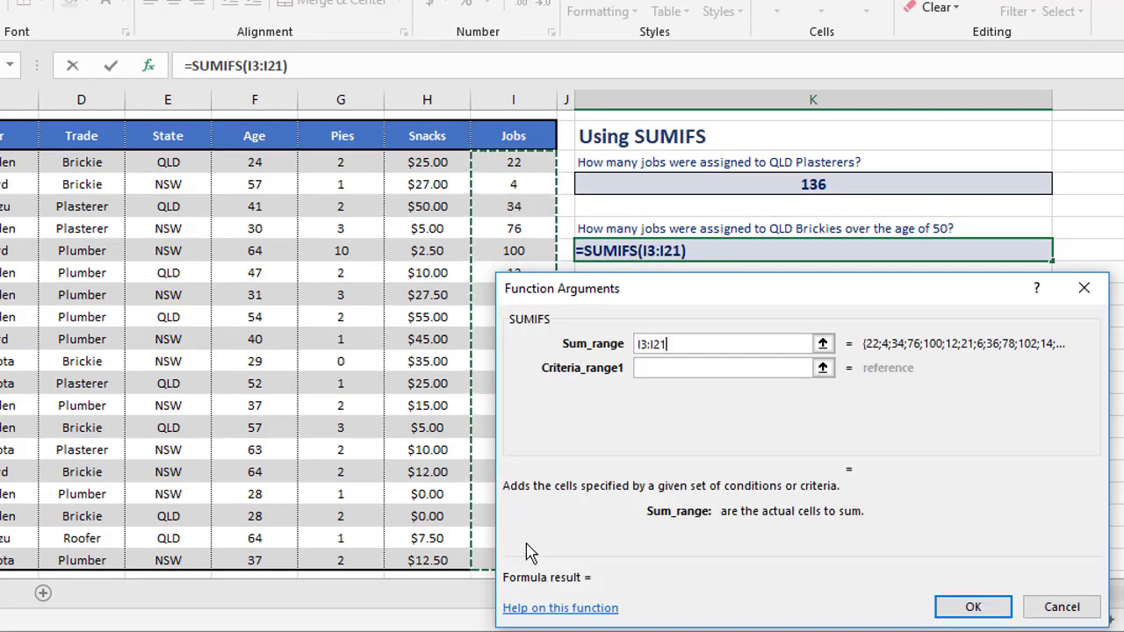
{"action": "key", "text": "Tab"}
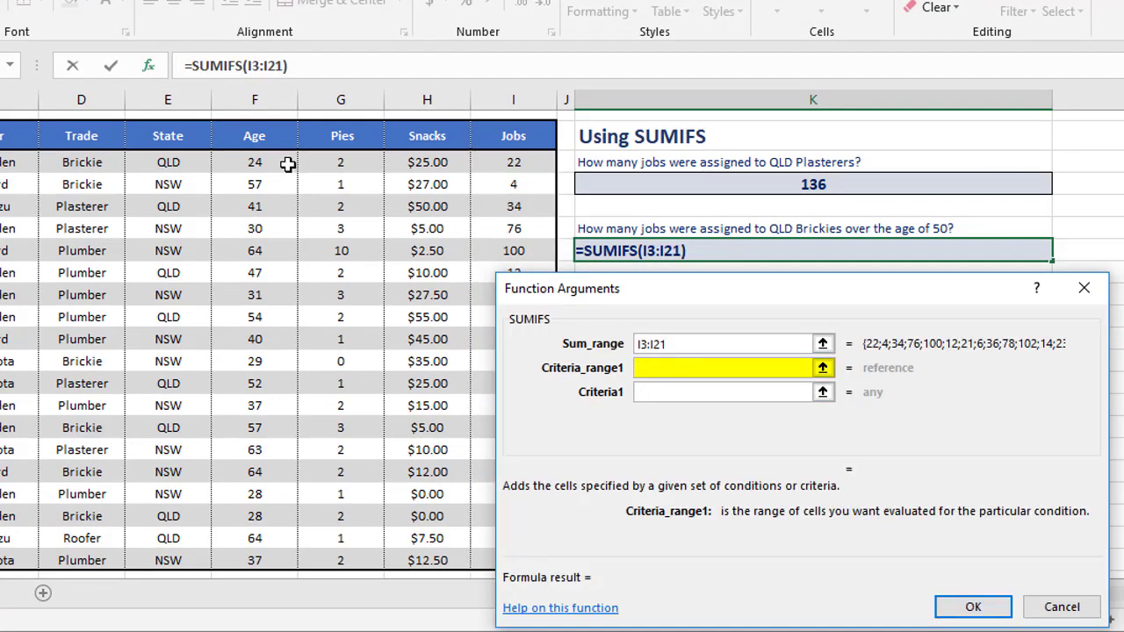
{"action": "left_click_drag", "start_coordinate": [184, 163], "coordinate": [187, 567]}
{"action": "key", "text": "Tab"}
{"action": "type", "text": "QLD"}
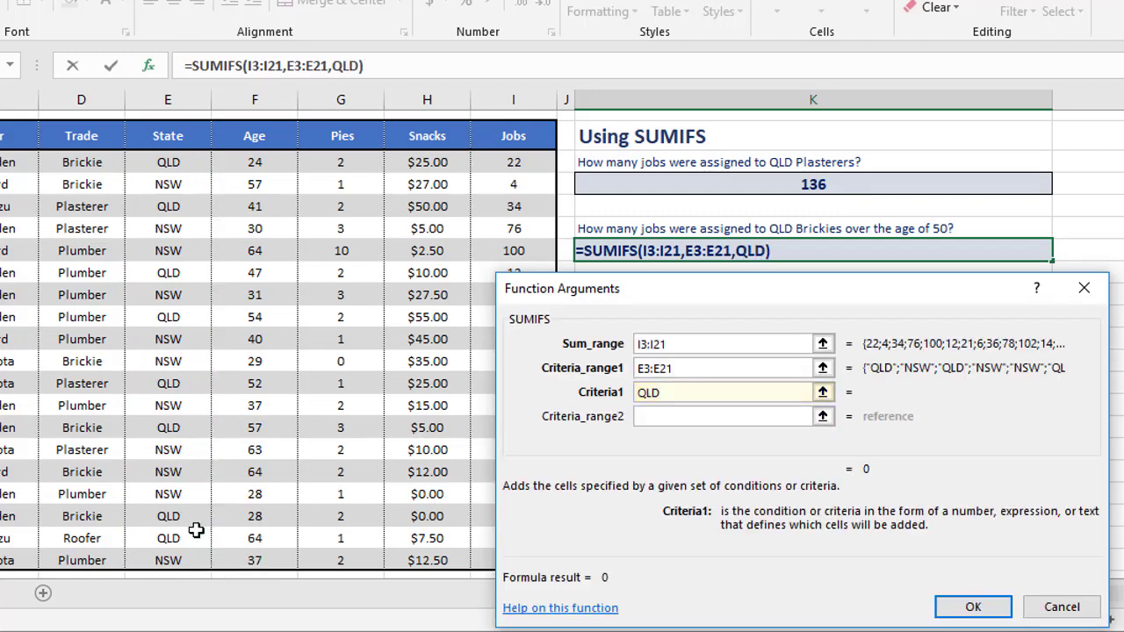
Add the trade criterion D3:D21 = "Brickie".
{"action": "key", "text": "Tab"}
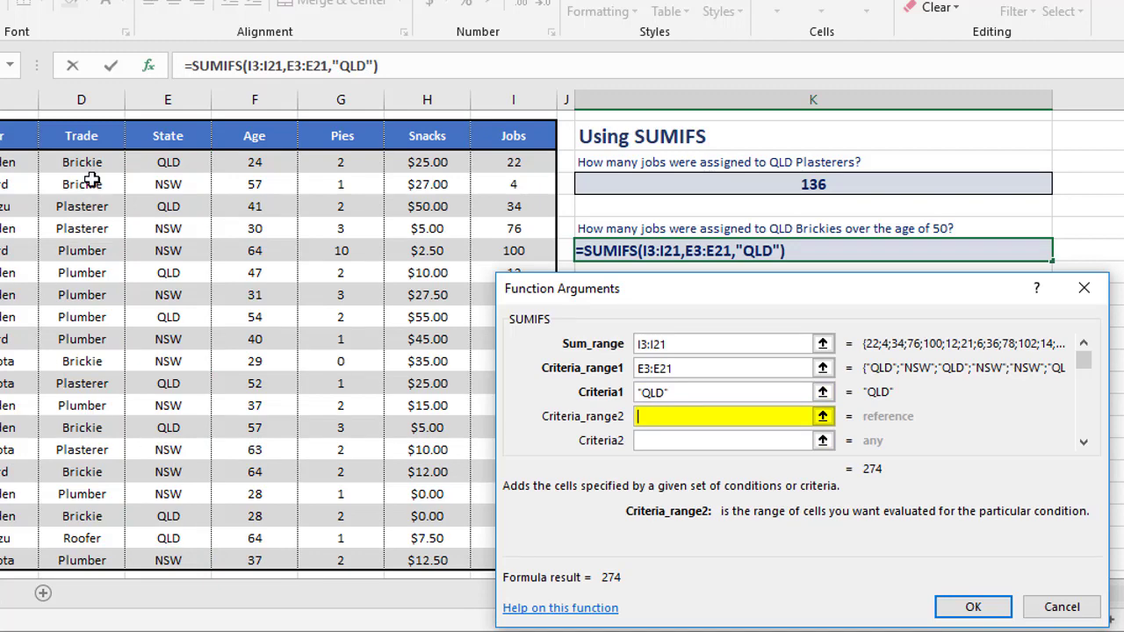
{"action": "left_click_drag", "start_coordinate": [83, 160], "coordinate": [82, 559]}
{"action": "key", "text": "Tab"}
{"action": "type", "text": "Brickie"}
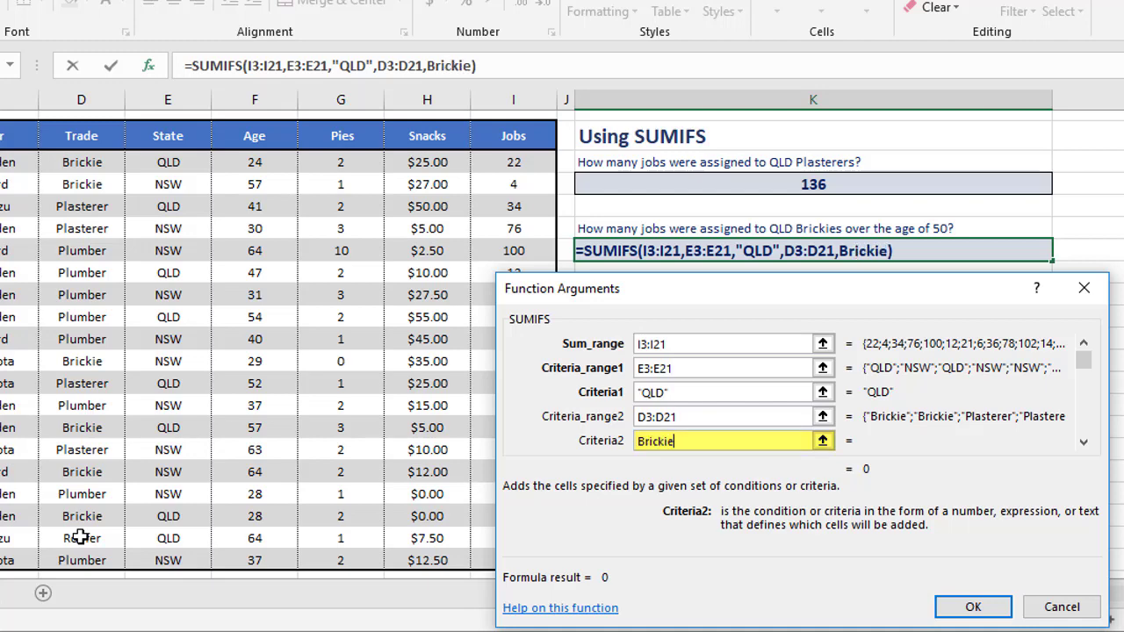
{"action": "key", "text": "Tab"}
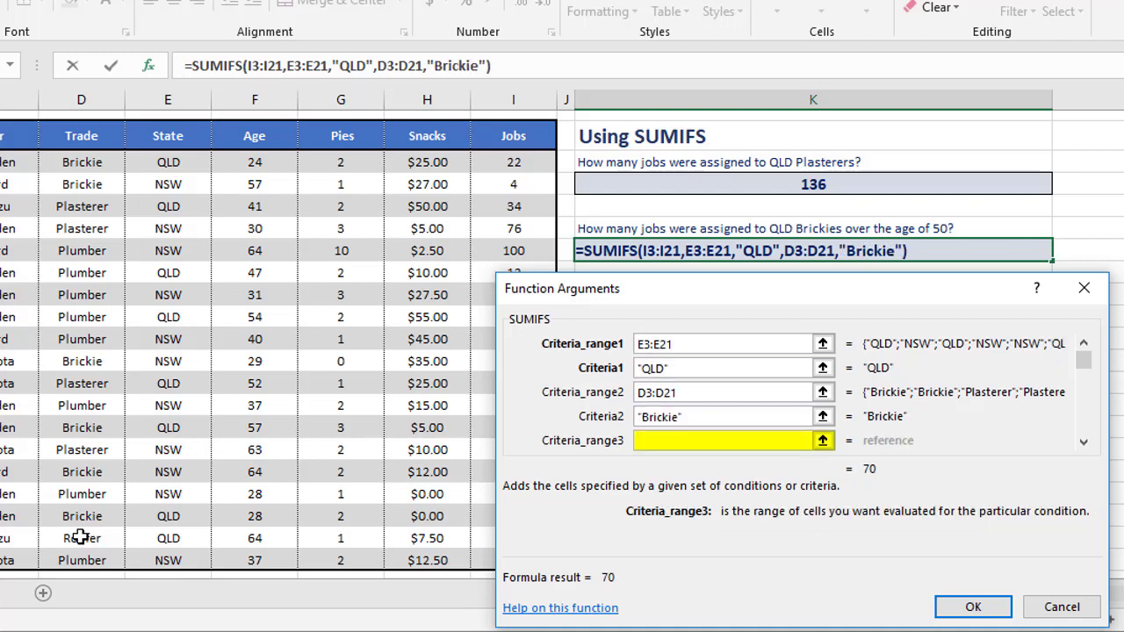
Add the age criterion F3:F21 ">50" and finish the formula, returning 23.
{"action": "left_click", "coordinate": [275, 160]}
{"action": "left_click_drag", "start_coordinate": [275, 160], "coordinate": [252, 557]}
{"action": "key", "text": "Tab"}
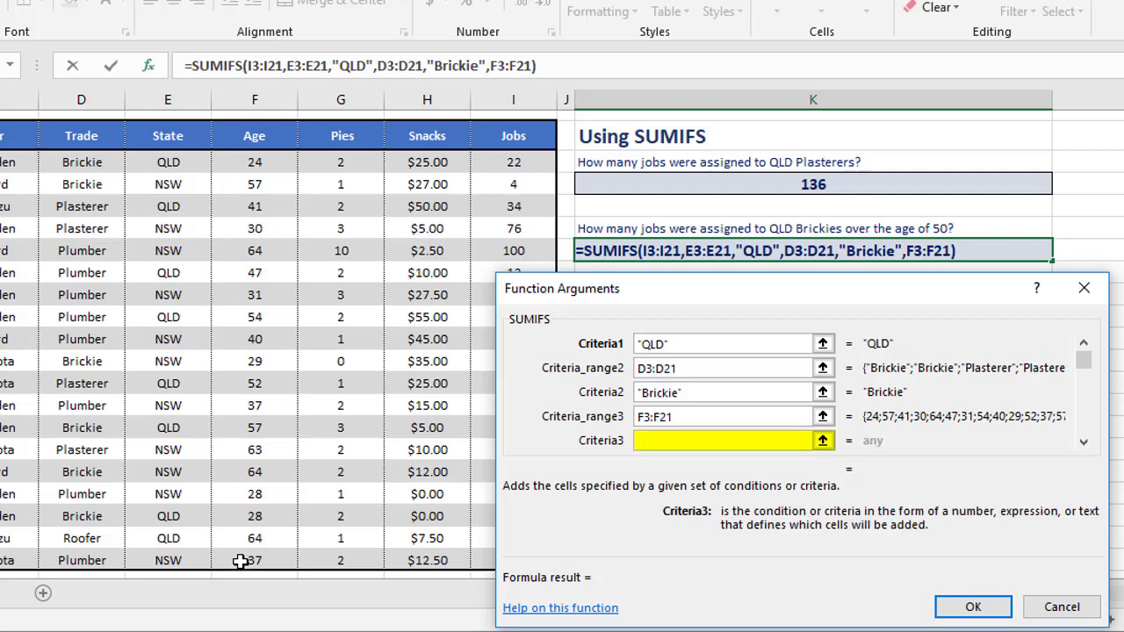
{"action": "type", "text": ">50"}
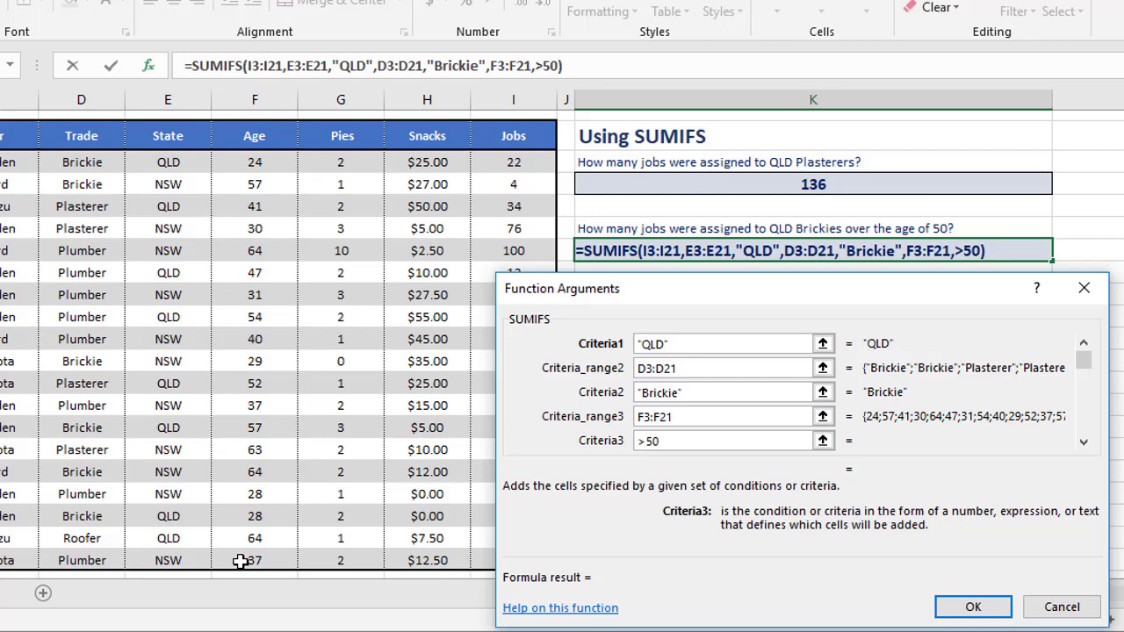
{"action": "key", "text": "Tab"}
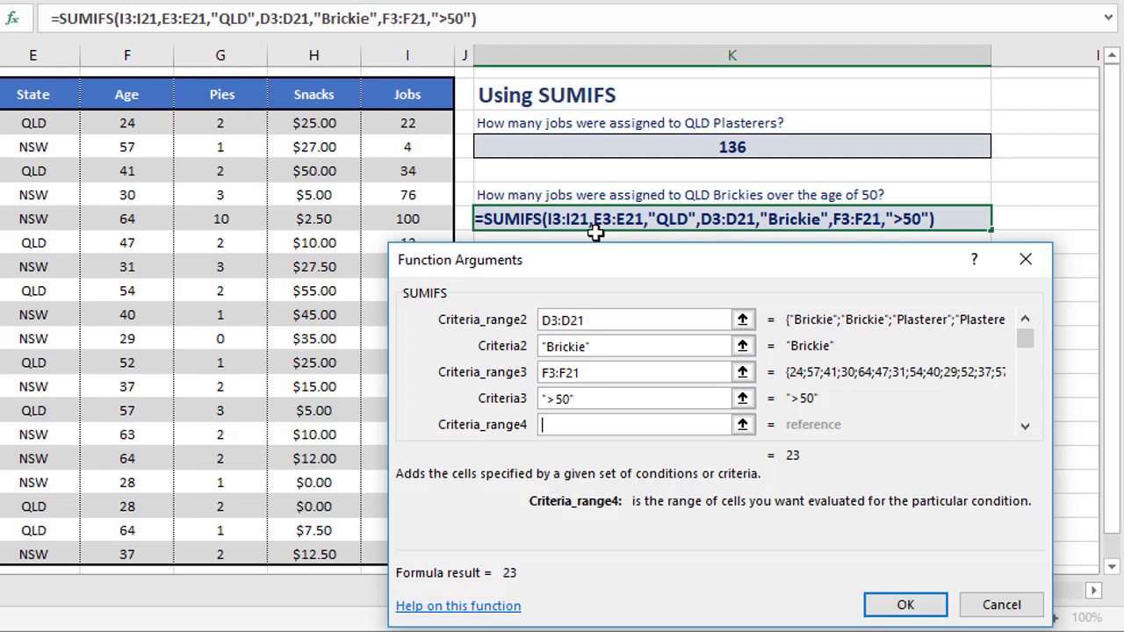
{"action": "left_click", "coordinate": [905, 606]}
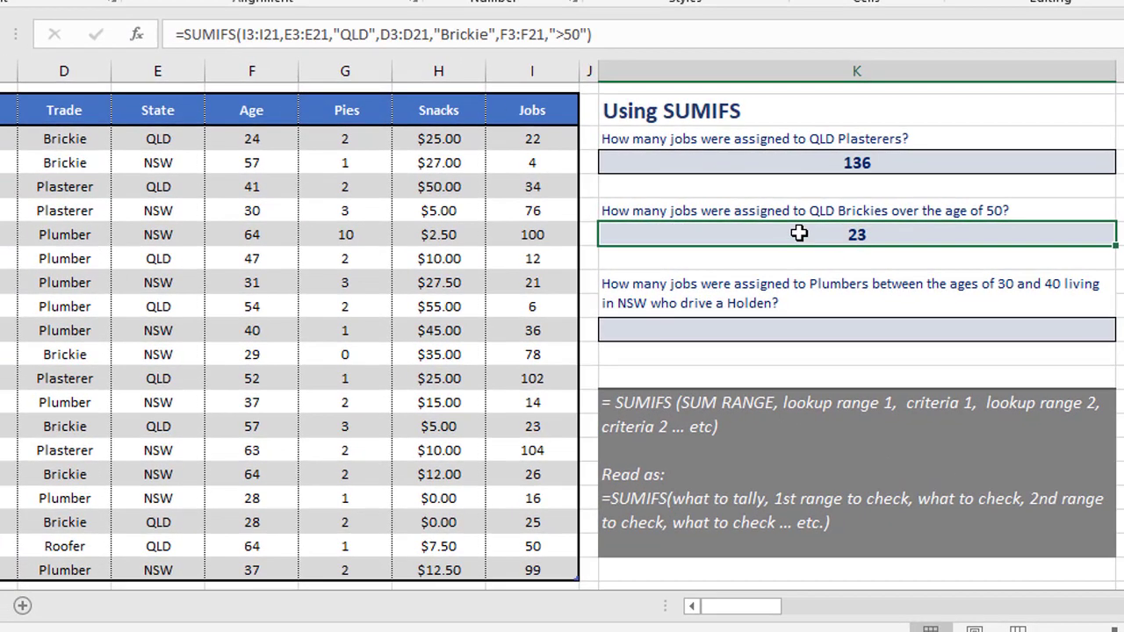
{"action": "double_click", "coordinate": [679, 219]}
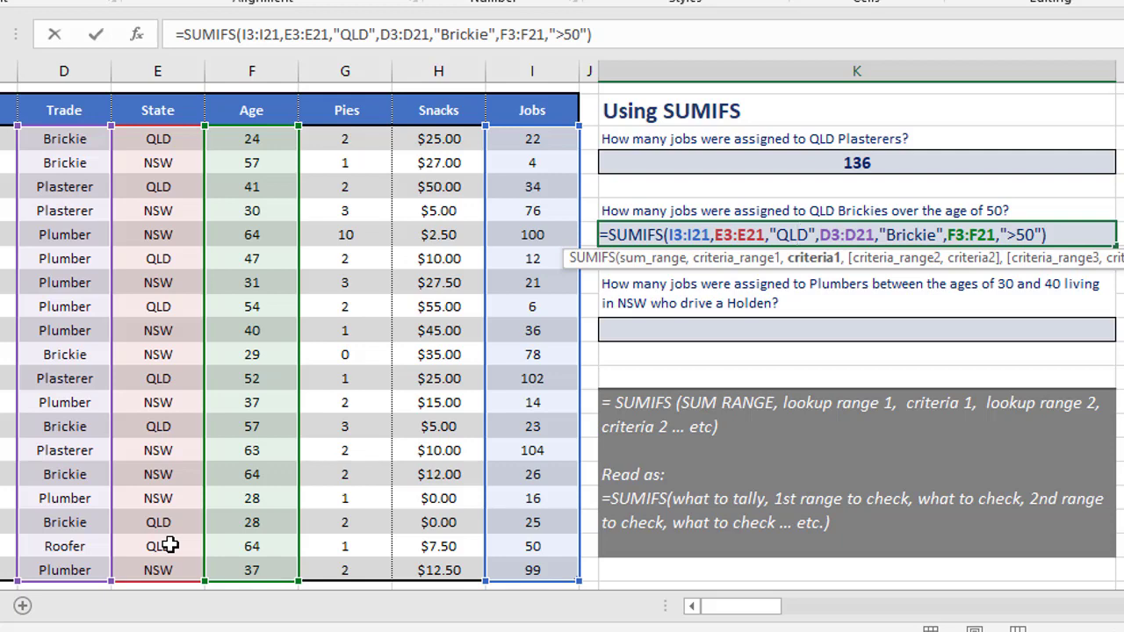
{"action": "key", "text": "Return"}
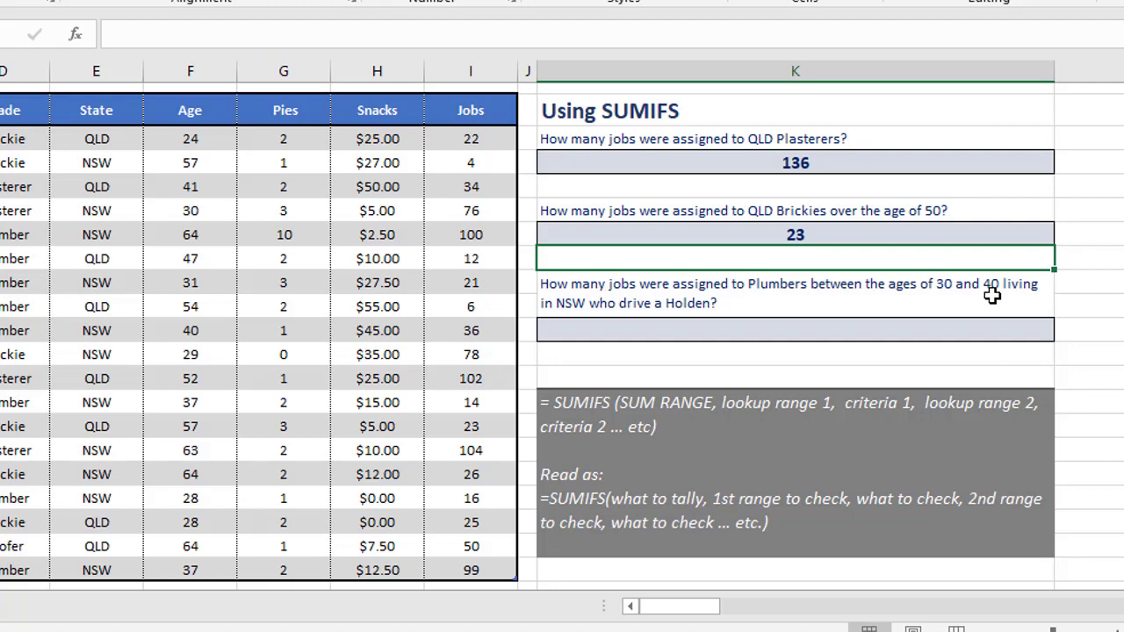
Begin a SUMIFS in the Plumbers answer cell summing I3:I21 where D3:D21 is "Plumber".
{"action": "left_click", "coordinate": [885, 325]}
{"action": "type", "text": "=sumifs"}
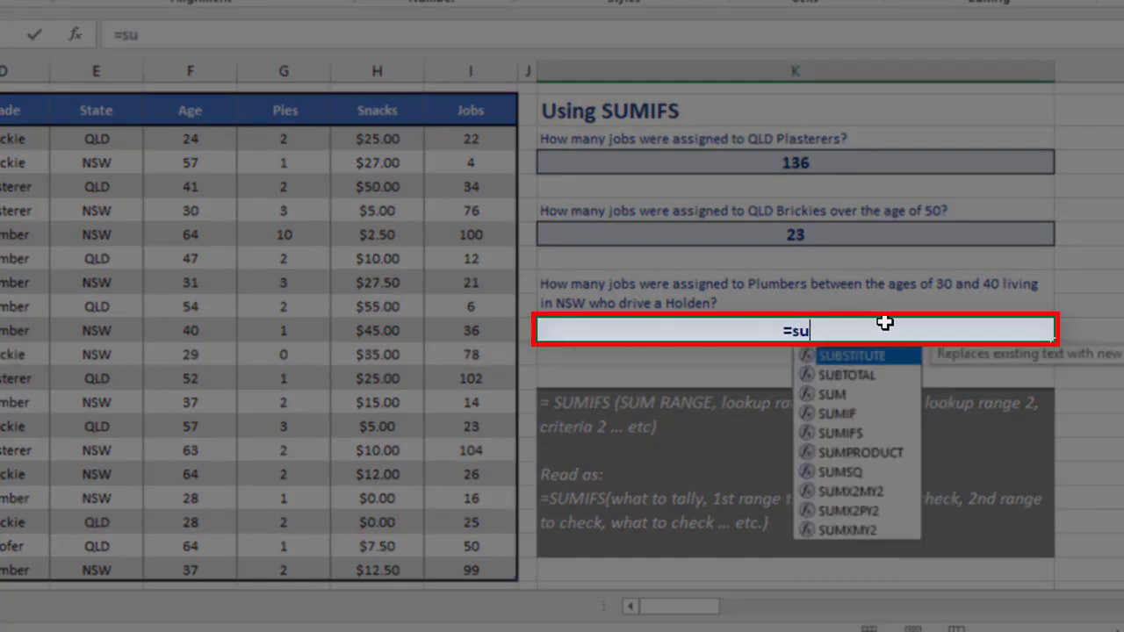
{"action": "type", "text": "("}
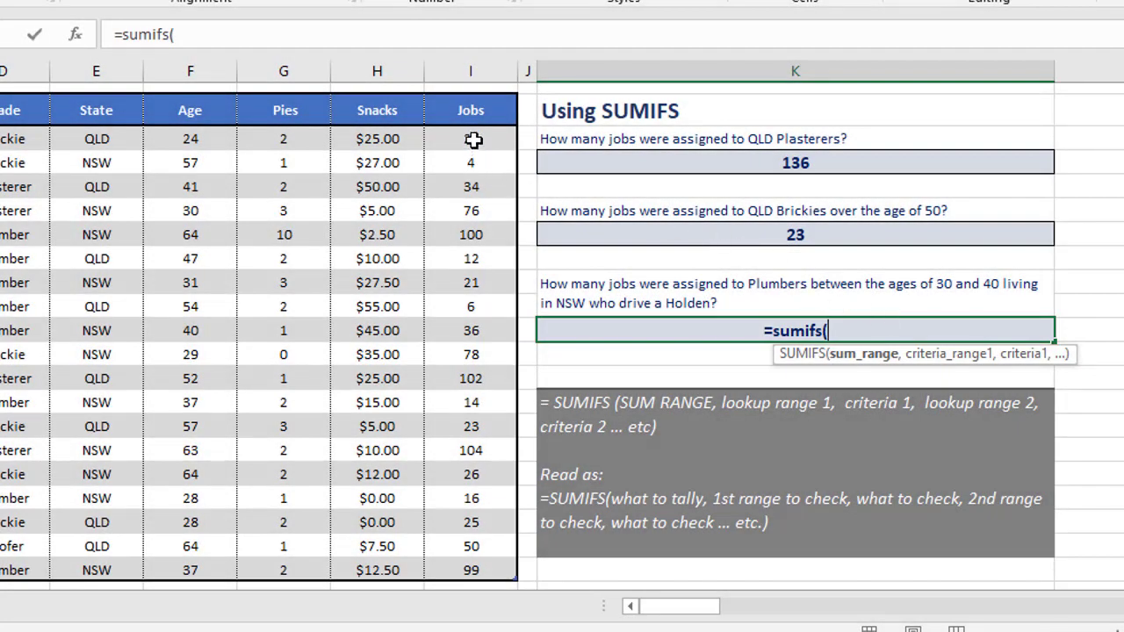
{"action": "left_click_drag", "start_coordinate": [471, 141], "coordinate": [456, 575]}
{"action": "type", "text": ","}
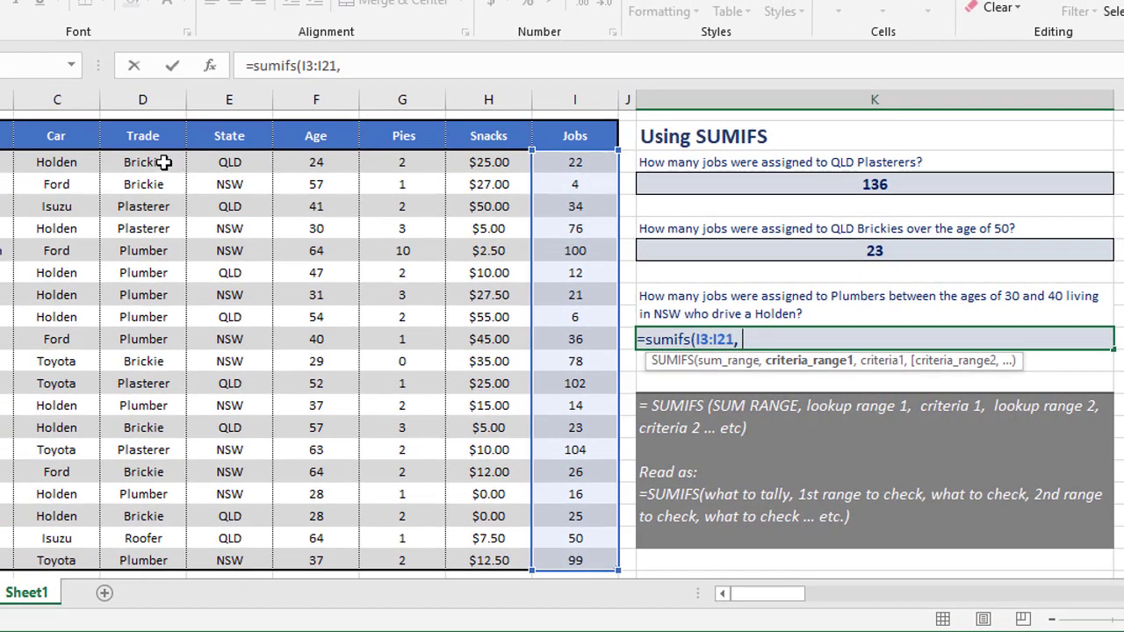
{"action": "left_click_drag", "start_coordinate": [164, 162], "coordinate": [128, 562]}
{"action": "type", "text": ", D3:D21,"}
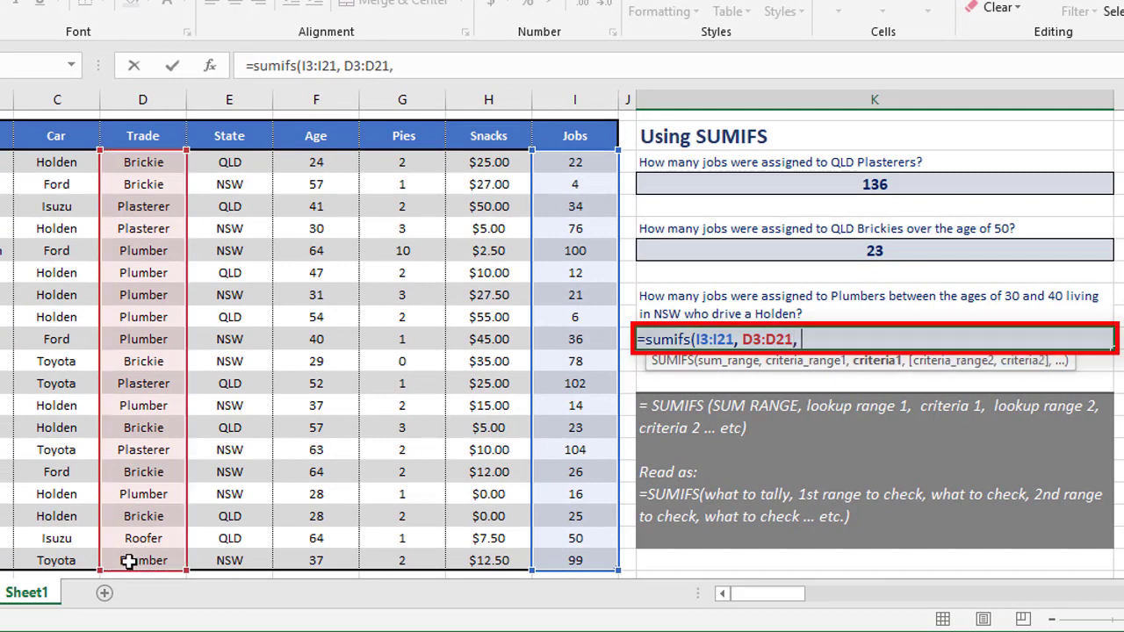
{"action": "type", "text": "\"Plumber"}
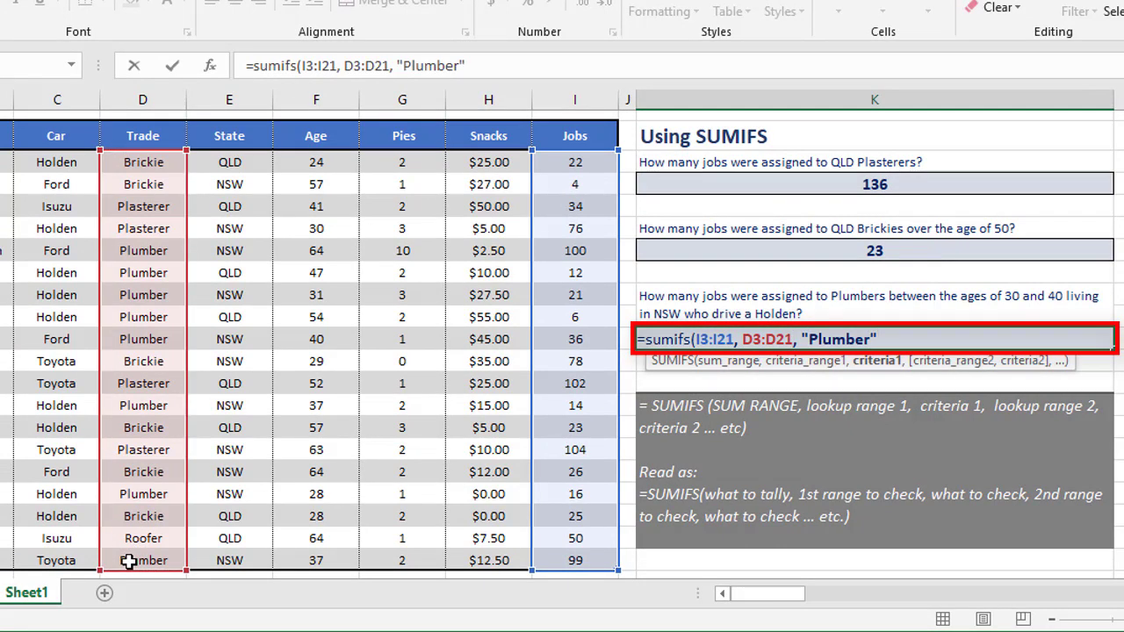
{"action": "type", "text": "\","}
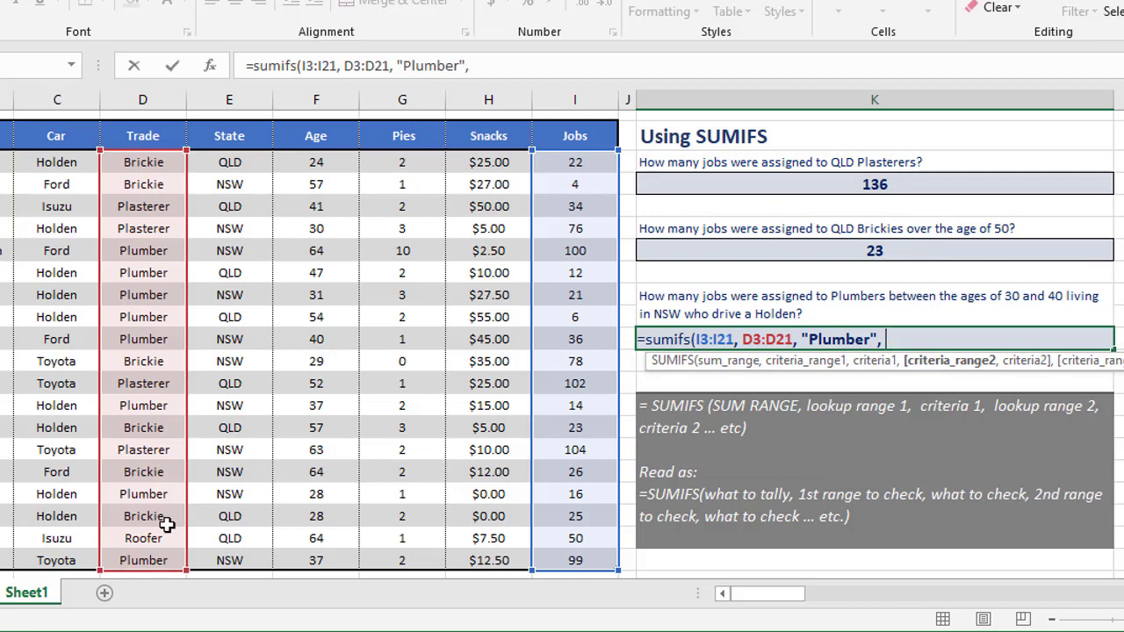
Limit the age column F3:F21 to ">=30" and "<=40".
{"action": "left_click_drag", "start_coordinate": [143, 161], "coordinate": [144, 560]}
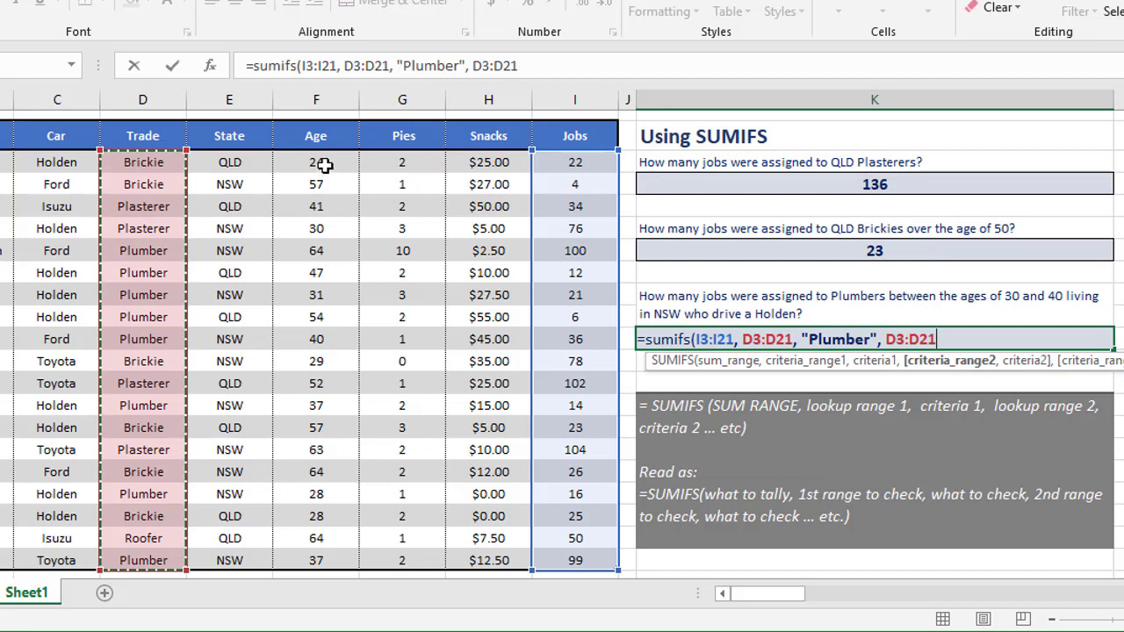
{"action": "left_click_drag", "start_coordinate": [325, 165], "coordinate": [321, 592]}
{"action": "type", "text": ", \""}
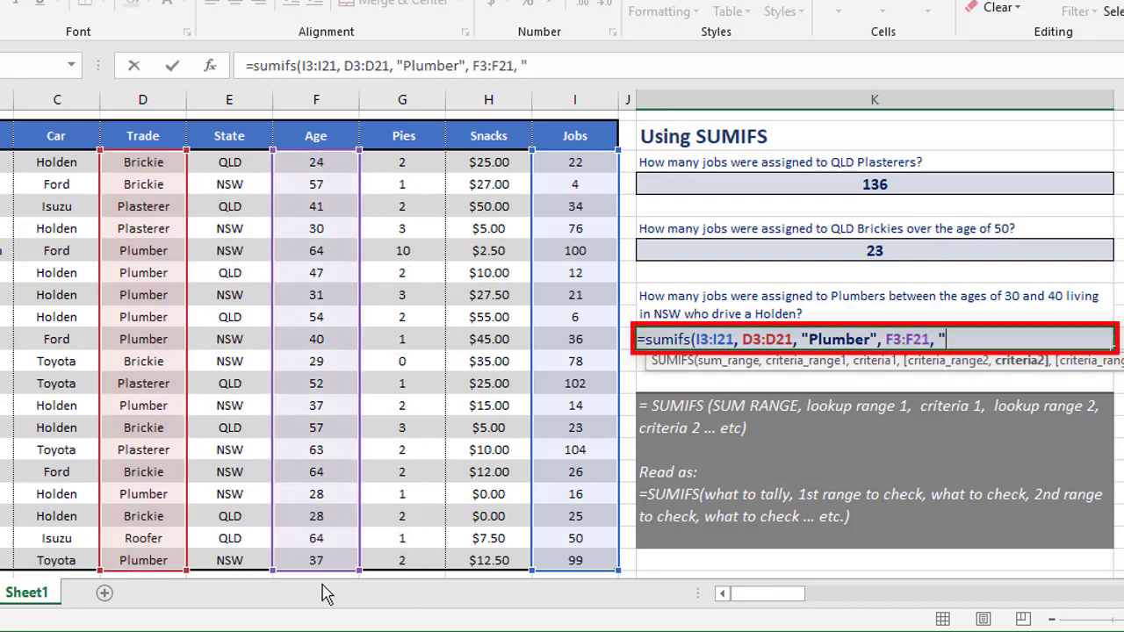
{"action": "type", "text": ">=30\","}
{"action": "left_click_drag", "start_coordinate": [337, 158], "coordinate": [252, 577]}
{"action": "type", "text": ", \"<"}
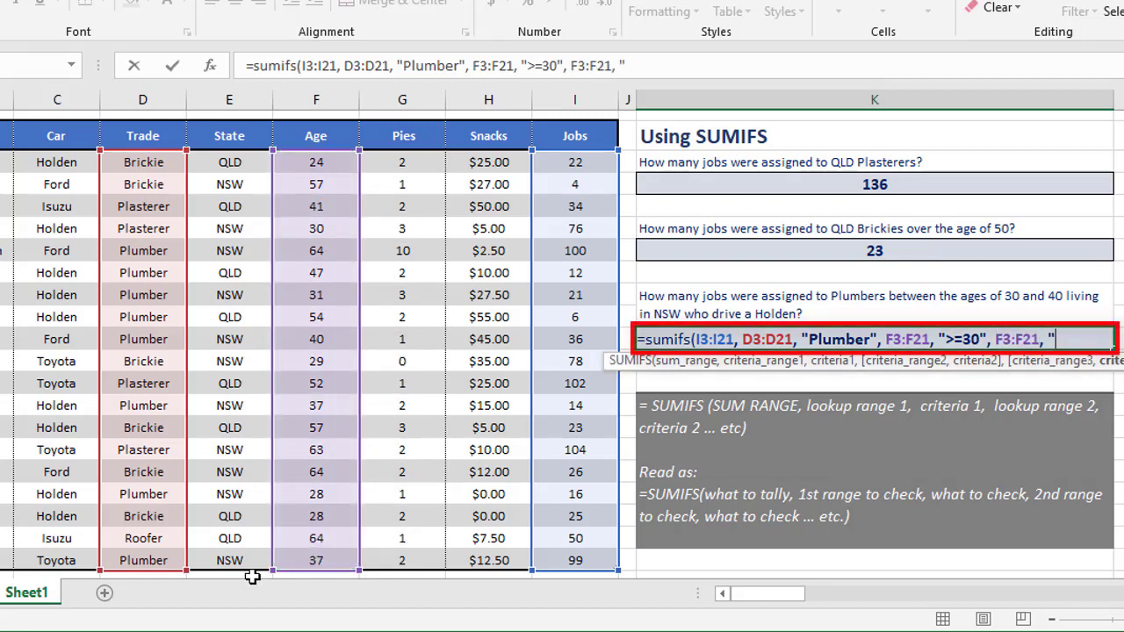
{"action": "type", "text": "=40\","}
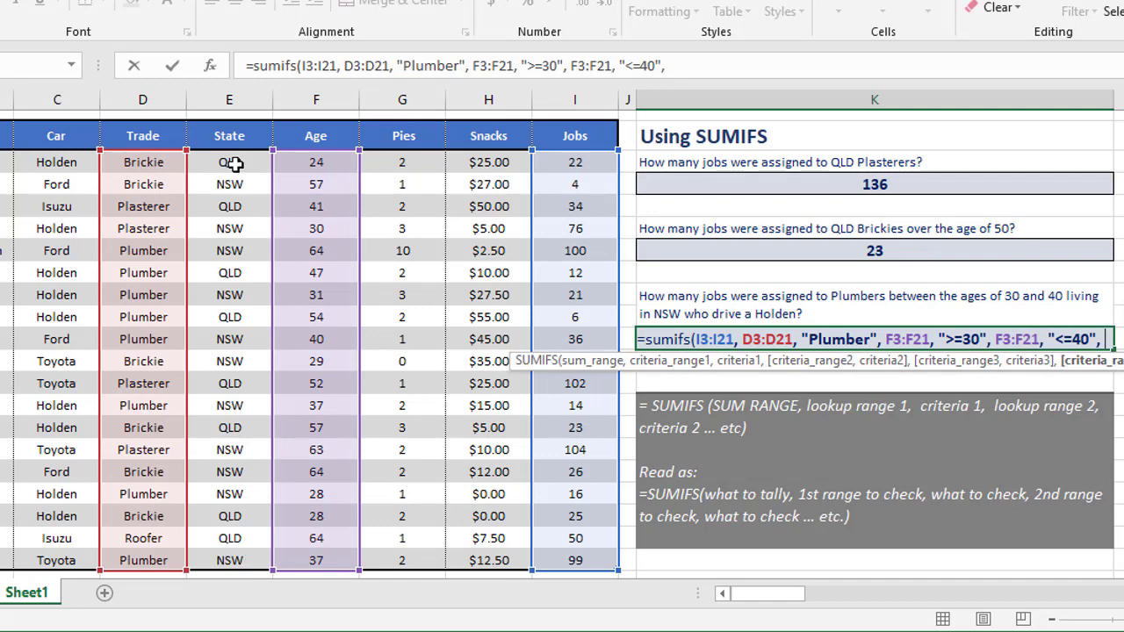
Add criteria E3:E21 = "NSW" and C3:C21 = "Holden", committing the formula to return 35.
{"action": "left_click_drag", "start_coordinate": [237, 162], "coordinate": [211, 555]}
{"action": "type", "text": ", \"N"}
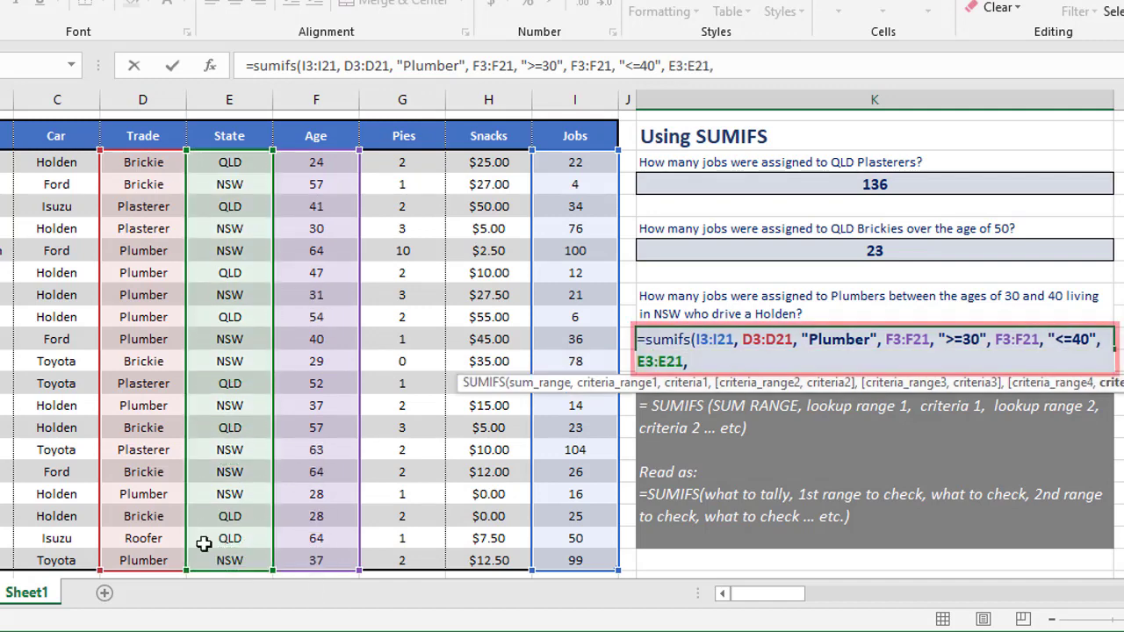
{"action": "type", "text": "SW\","}
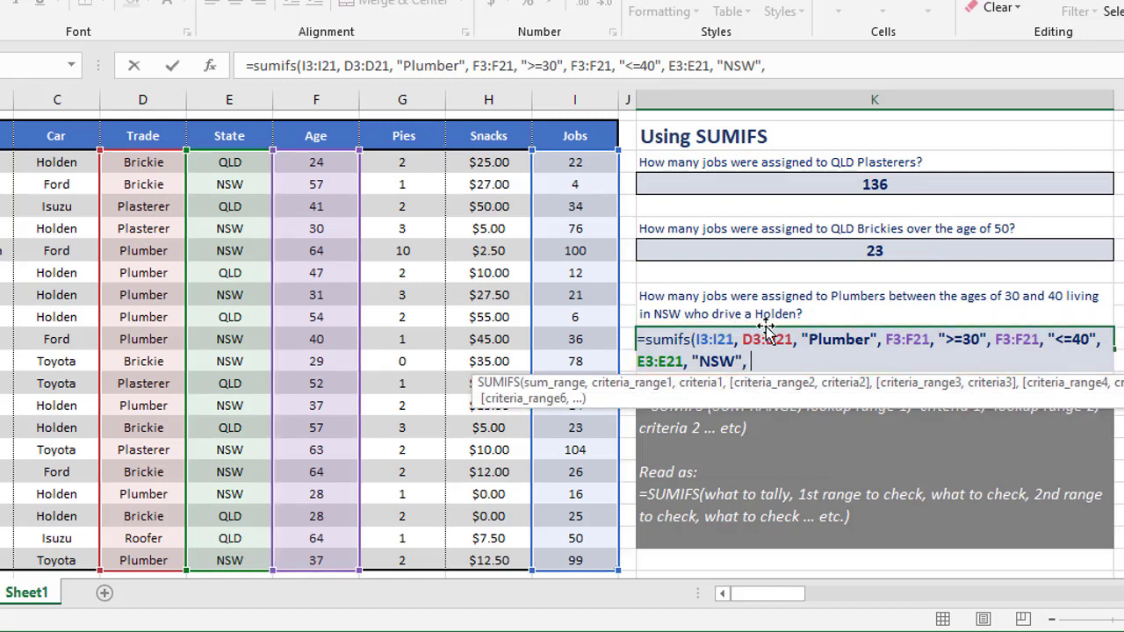
{"action": "left_click_drag", "start_coordinate": [55, 162], "coordinate": [46, 578]}
{"action": "type", "text": ", \""}
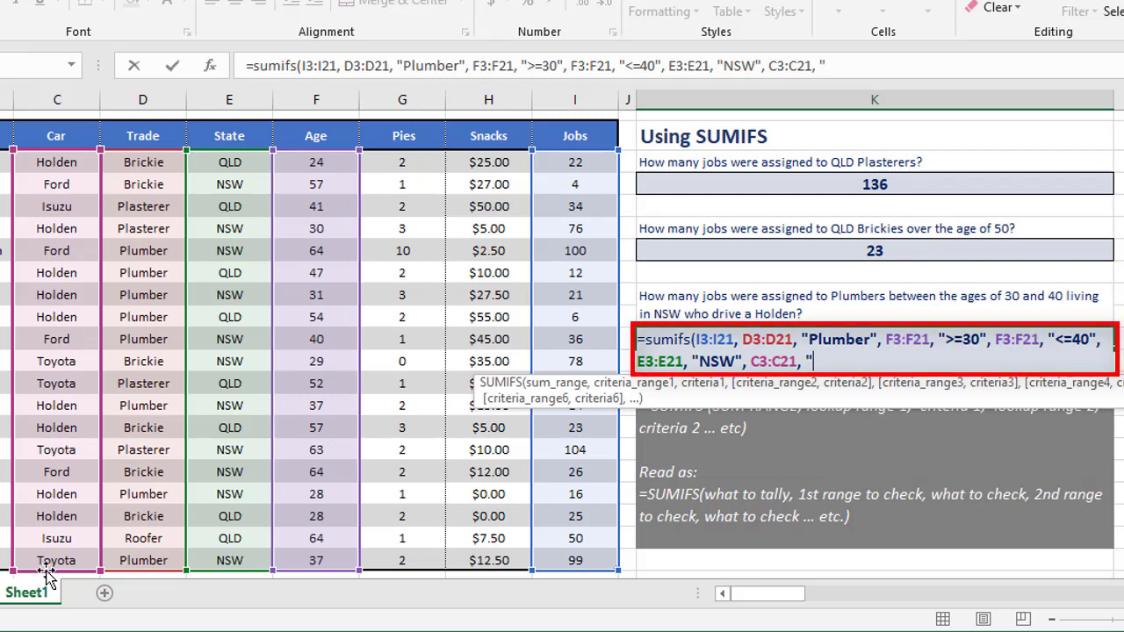
{"action": "type", "text": "Holden\")"}
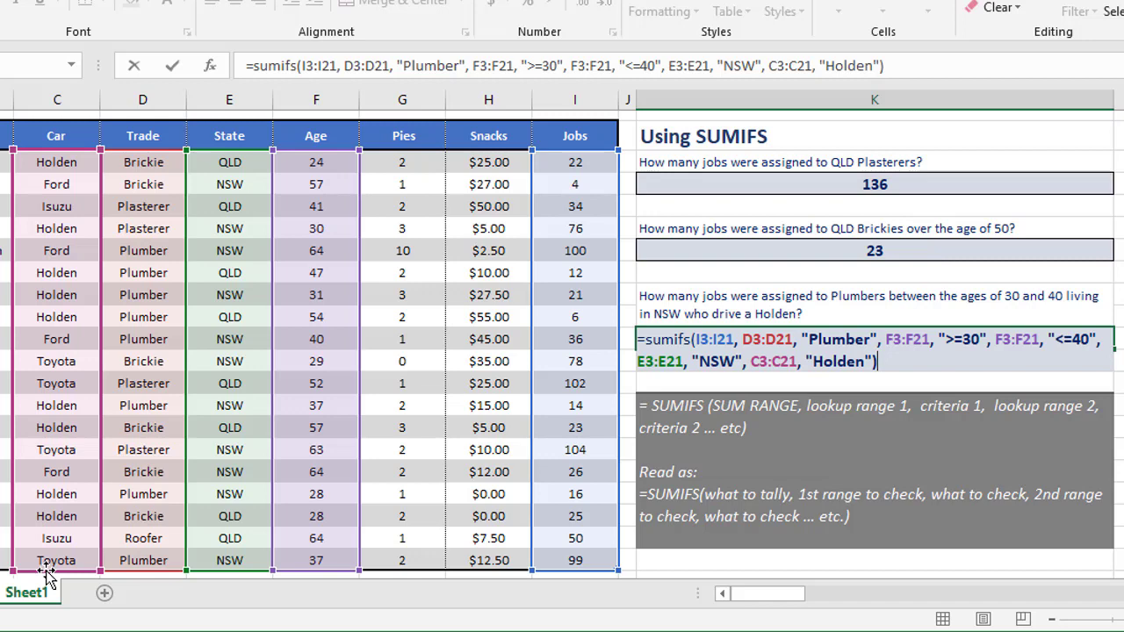
{"action": "key", "text": "Return"}
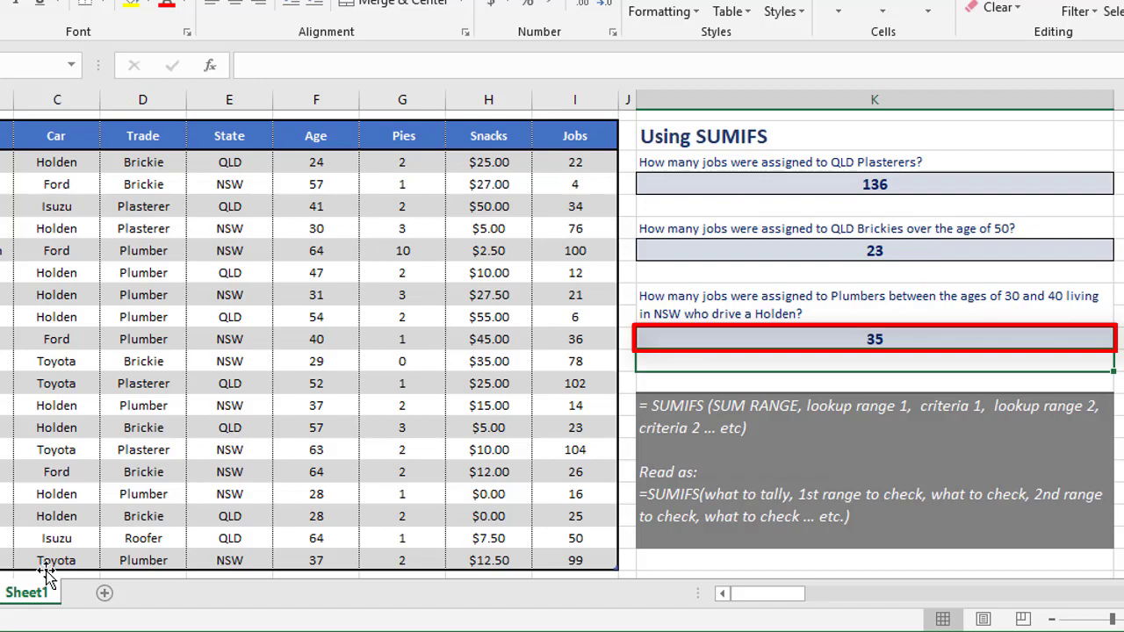